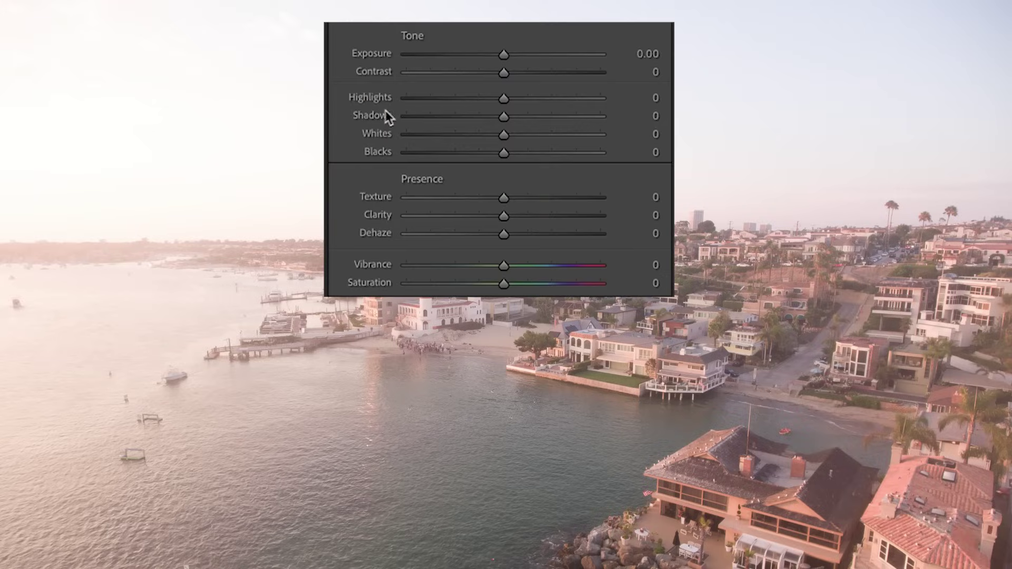
Pull Highlights down to -100 and lower Exposure to -0.75 to recover the sunset sky.
{"action": "left_click_drag", "start_coordinate": [503, 98], "coordinate": [406, 98]}
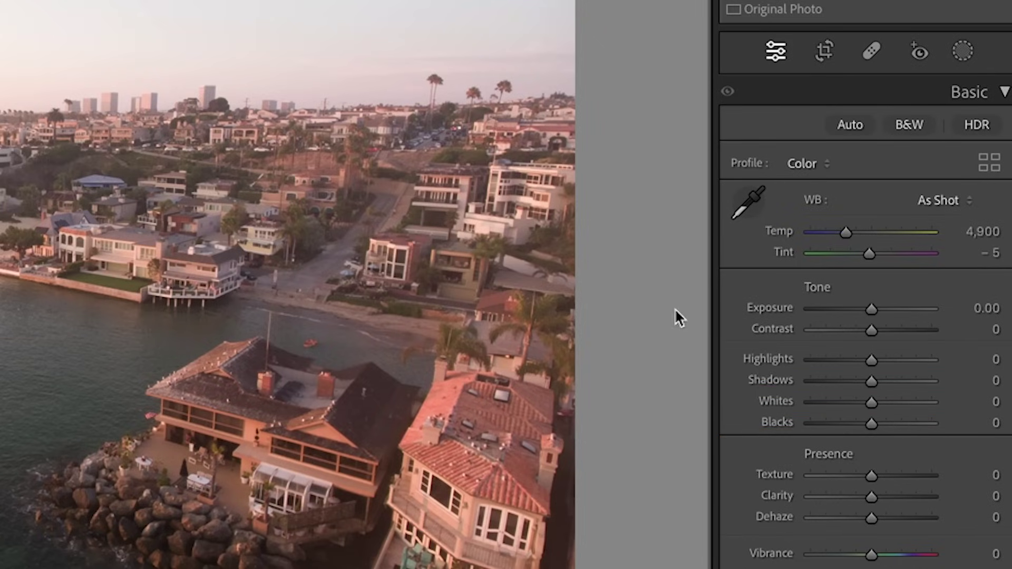
{"action": "left_click_drag", "start_coordinate": [709, 307], "coordinate": [551, 304]}
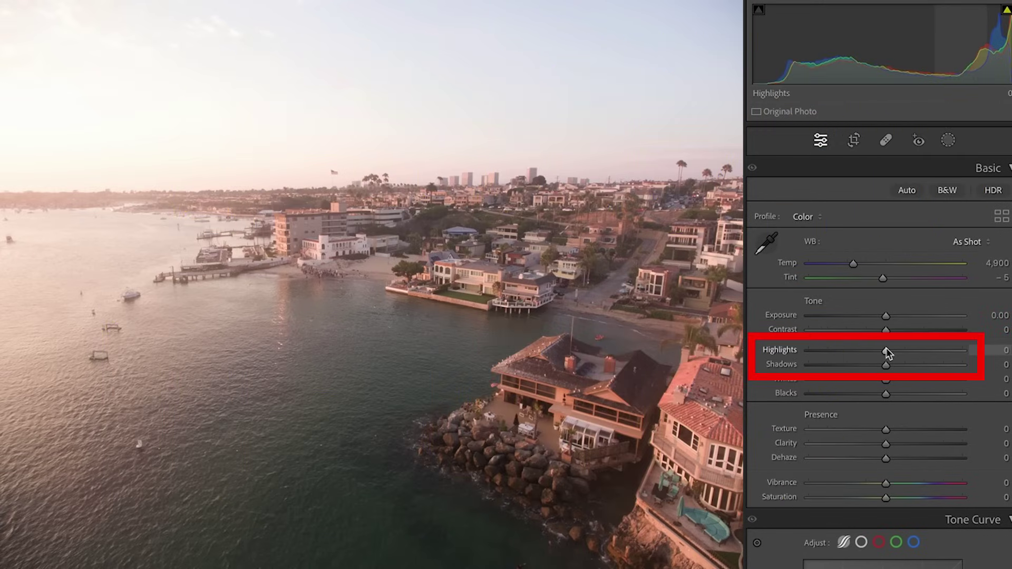
{"action": "left_click_drag", "start_coordinate": [885, 352], "coordinate": [797, 357]}
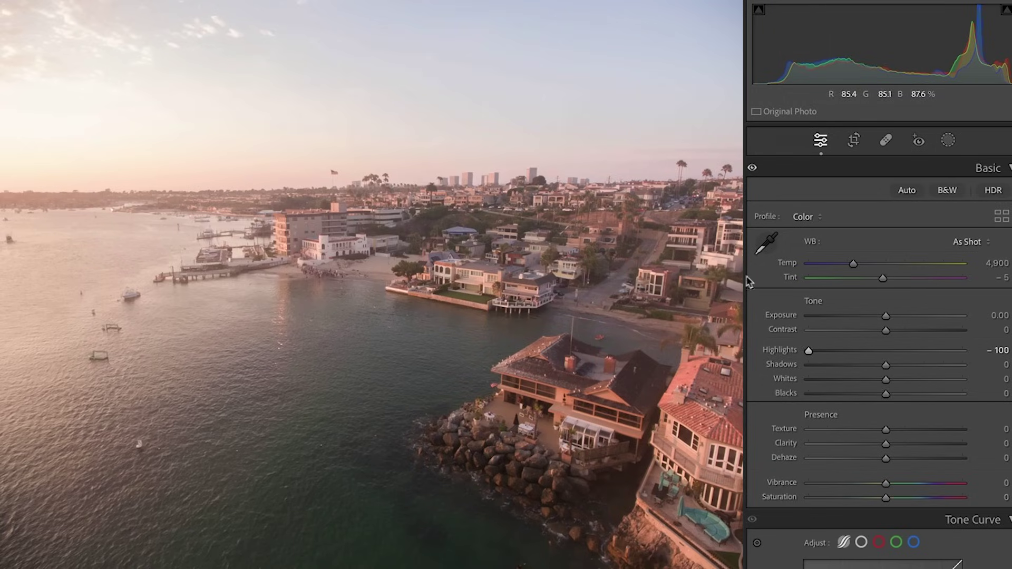
{"action": "double_click", "coordinate": [786, 352]}
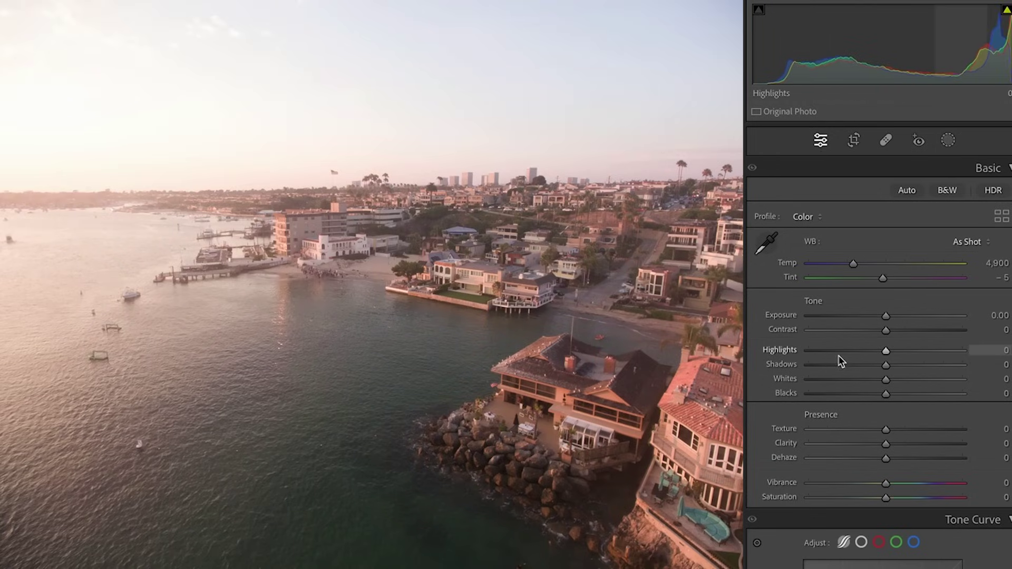
{"action": "left_click_drag", "start_coordinate": [888, 351], "coordinate": [790, 353]}
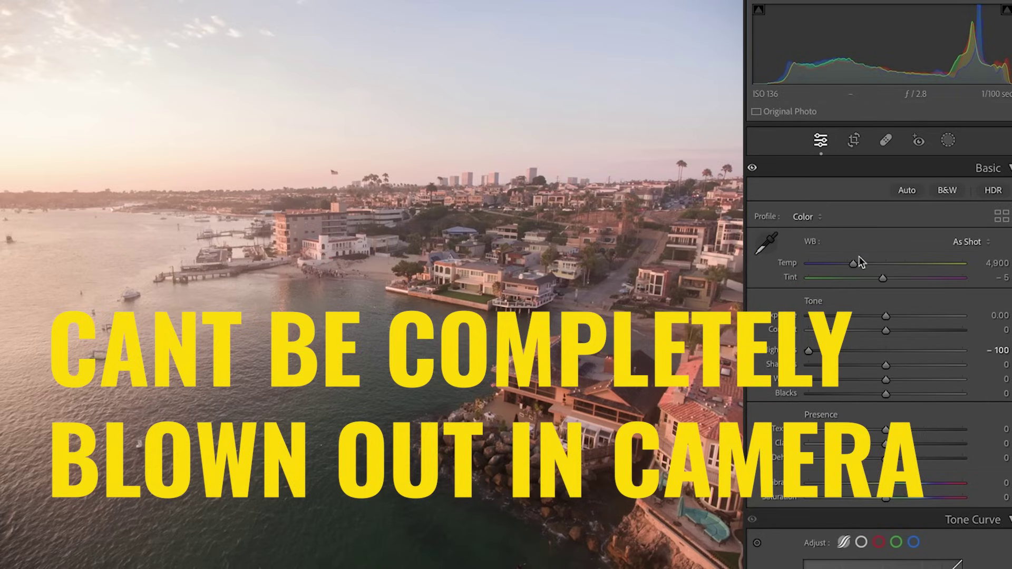
{"action": "left_click_drag", "start_coordinate": [888, 316], "coordinate": [875, 320]}
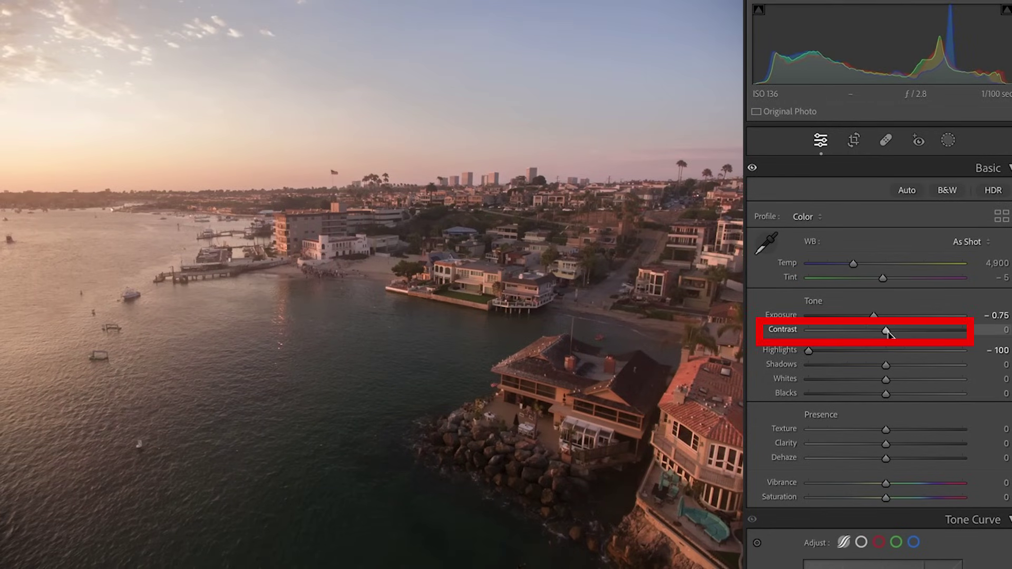
Compare lower and higher Contrast, settle it at -8, and raise Shadows to about +79.
{"action": "mouse_move", "coordinate": [888, 332]}
{"action": "left_mouse_down"}
{"action": "mouse_move", "coordinate": [872, 332]}
{"action": "mouse_move", "coordinate": [887, 333]}
{"action": "left_mouse_up"}
{"action": "left_click_drag", "start_coordinate": [885, 334], "coordinate": [856, 331]}
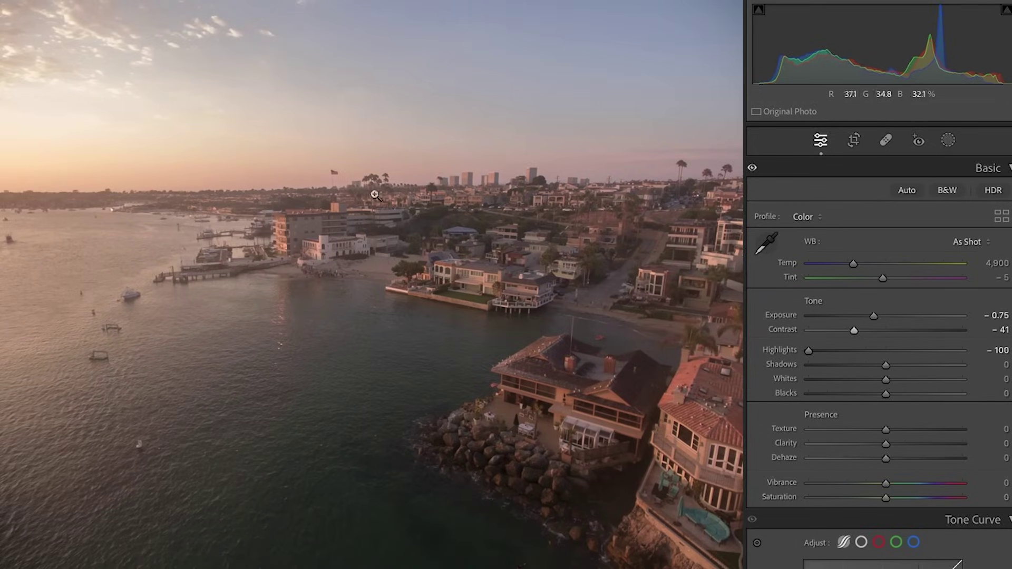
{"action": "left_click_drag", "start_coordinate": [855, 331], "coordinate": [913, 337]}
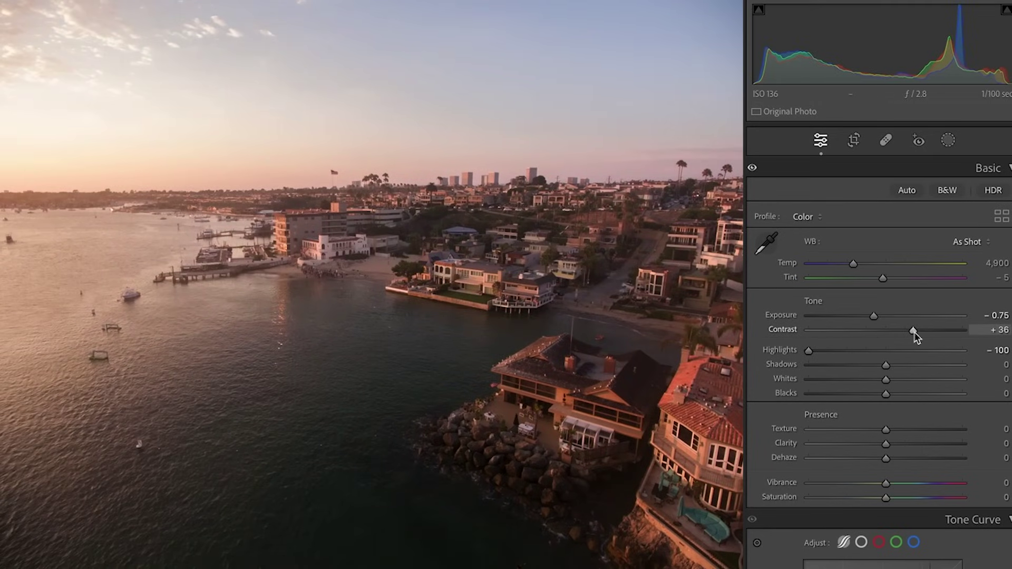
{"action": "left_click_drag", "start_coordinate": [912, 332], "coordinate": [879, 329]}
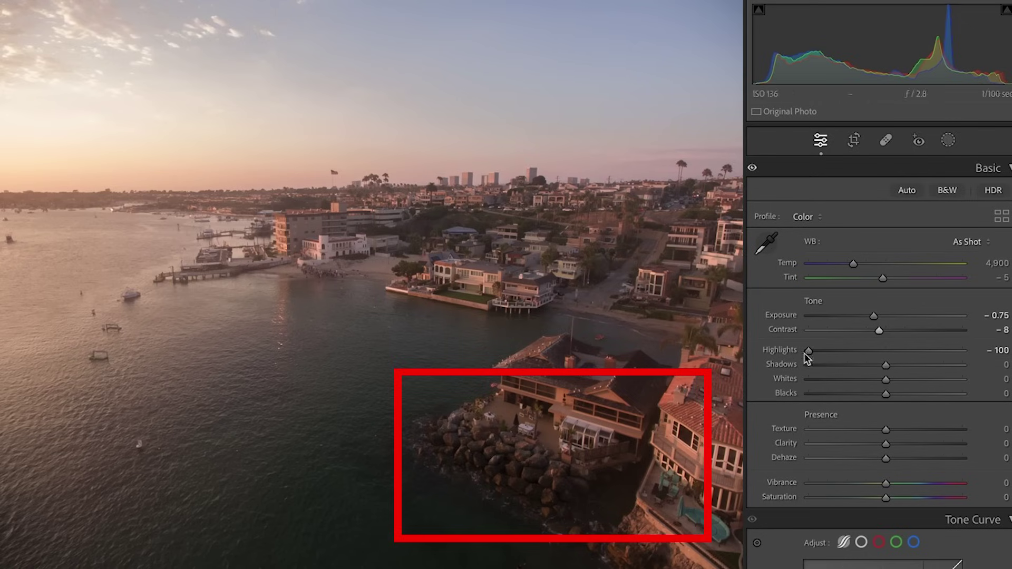
{"action": "left_click_drag", "start_coordinate": [886, 364], "coordinate": [947, 369]}
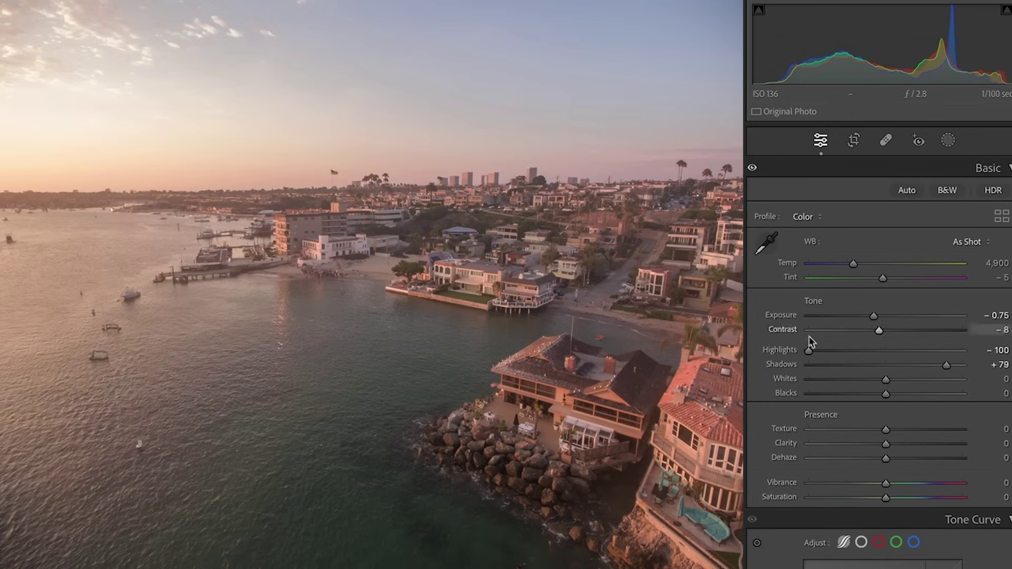
Fine-tune Shadows to +85 with Highlights kept at -100, and compare against the original.
{"action": "mouse_move", "coordinate": [947, 368]}
{"action": "left_mouse_down"}
{"action": "mouse_move", "coordinate": [888, 367]}
{"action": "mouse_move", "coordinate": [965, 368]}
{"action": "mouse_move", "coordinate": [929, 369]}
{"action": "mouse_move", "coordinate": [960, 366]}
{"action": "mouse_move", "coordinate": [952, 367]}
{"action": "left_mouse_up"}
{"action": "mouse_move", "coordinate": [811, 350]}
{"action": "left_mouse_down"}
{"action": "mouse_move", "coordinate": [861, 351]}
{"action": "mouse_move", "coordinate": [801, 348]}
{"action": "mouse_move", "coordinate": [877, 347]}
{"action": "mouse_move", "coordinate": [807, 347]}
{"action": "left_mouse_up"}
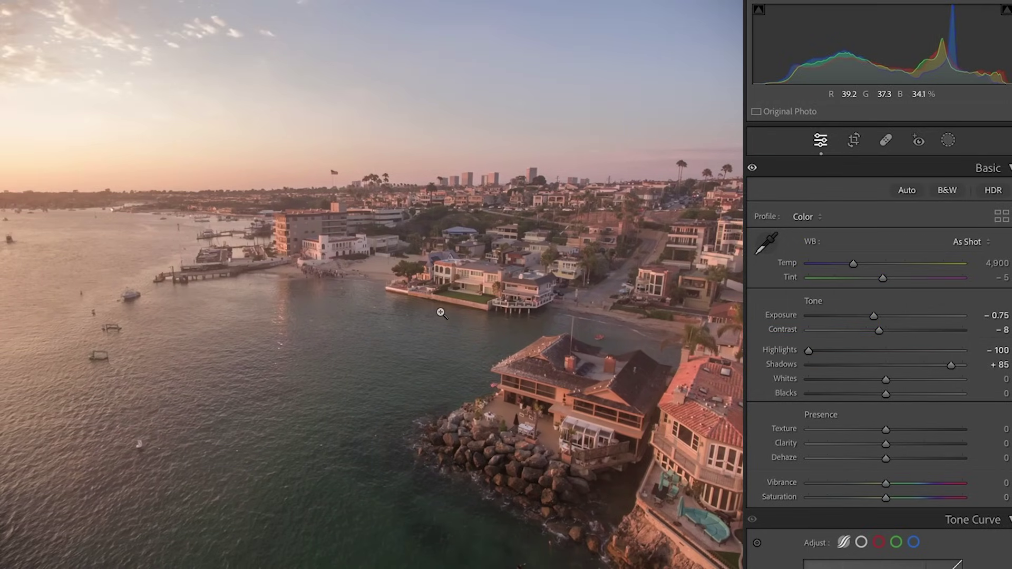
{"action": "key", "text": "backslash"}
{"action": "key", "text": "backslash"}
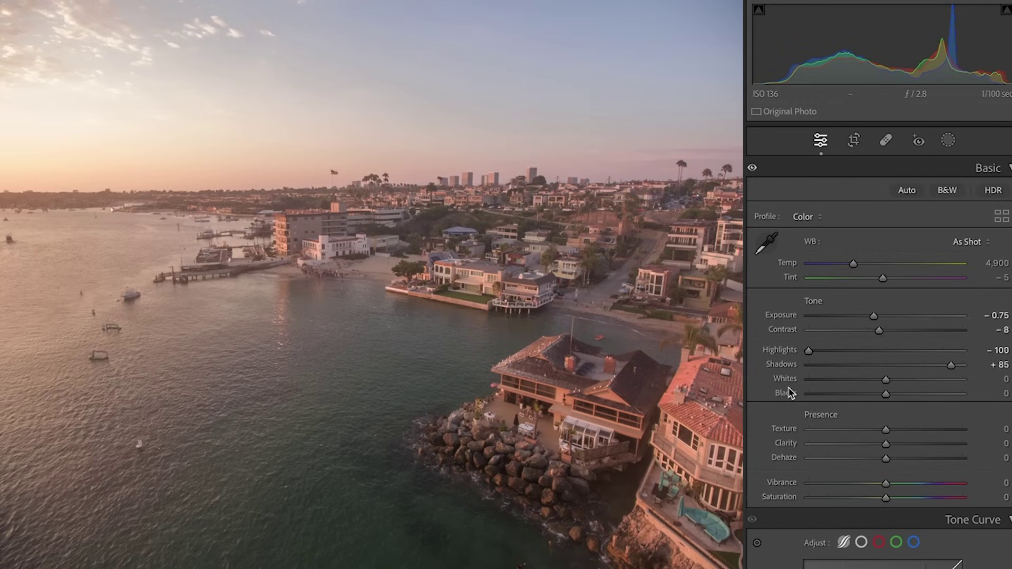
{"action": "left_click", "coordinate": [886, 380], "text": "alt"}
Raise Whites while previewing clipping, then back off and settle at +26.
{"action": "mouse_move", "coordinate": [885, 379]}
{"action": "left_mouse_down"}
{"action": "mouse_move", "coordinate": [942, 377]}
{"action": "mouse_move", "coordinate": [887, 381]}
{"action": "mouse_move", "coordinate": [901, 384]}
{"action": "left_mouse_up"}
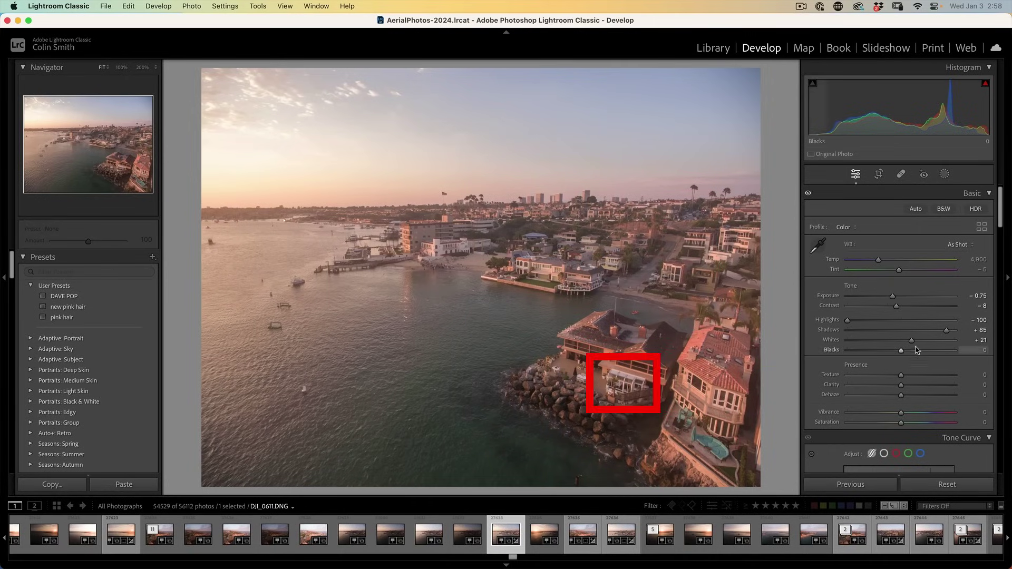
{"action": "mouse_move", "coordinate": [913, 342]}
{"action": "left_mouse_down"}
{"action": "mouse_move", "coordinate": [904, 343]}
{"action": "mouse_move", "coordinate": [914, 342]}
{"action": "left_mouse_up"}
{"action": "left_click_drag", "start_coordinate": [905, 342], "coordinate": [918, 343]}
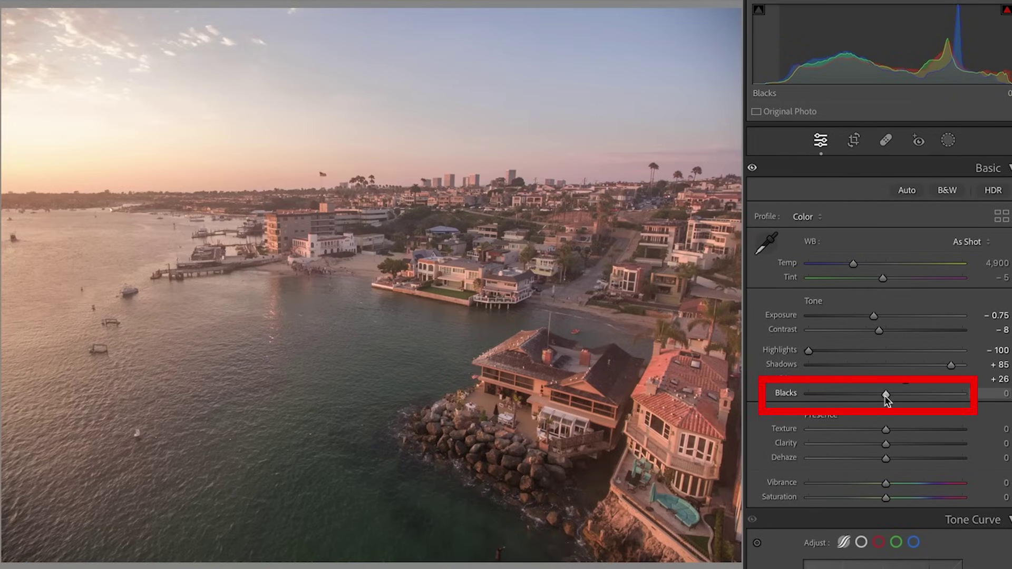
{"action": "key", "text": "alt"}
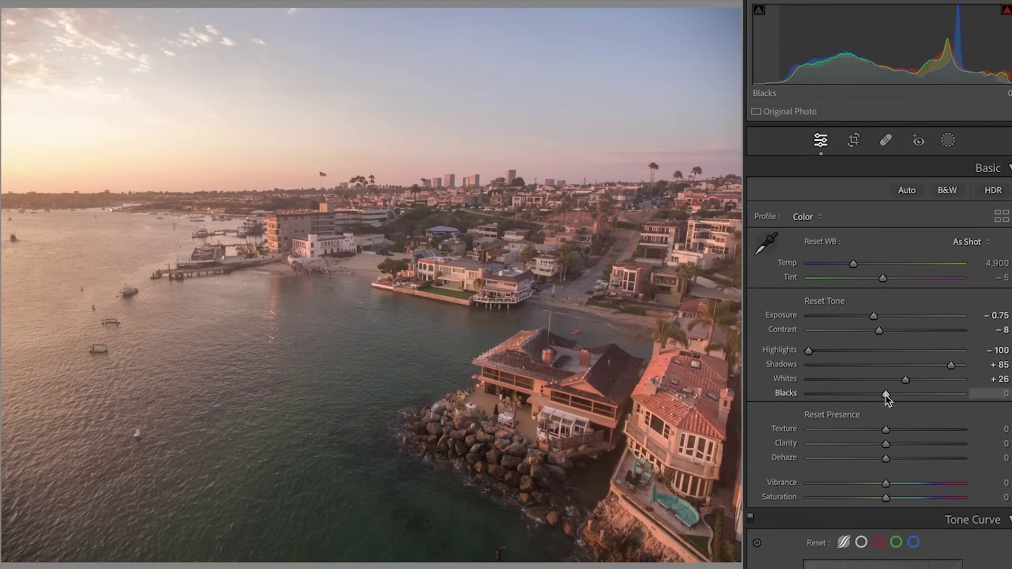
Deepen Blacks with the clipping preview, then ease back to -26.
{"action": "left_click", "coordinate": [886, 395], "text": "alt"}
{"action": "mouse_move", "coordinate": [886, 396]}
{"action": "left_mouse_down"}
{"action": "mouse_move", "coordinate": [836, 393]}
{"action": "mouse_move", "coordinate": [849, 394]}
{"action": "left_mouse_up"}
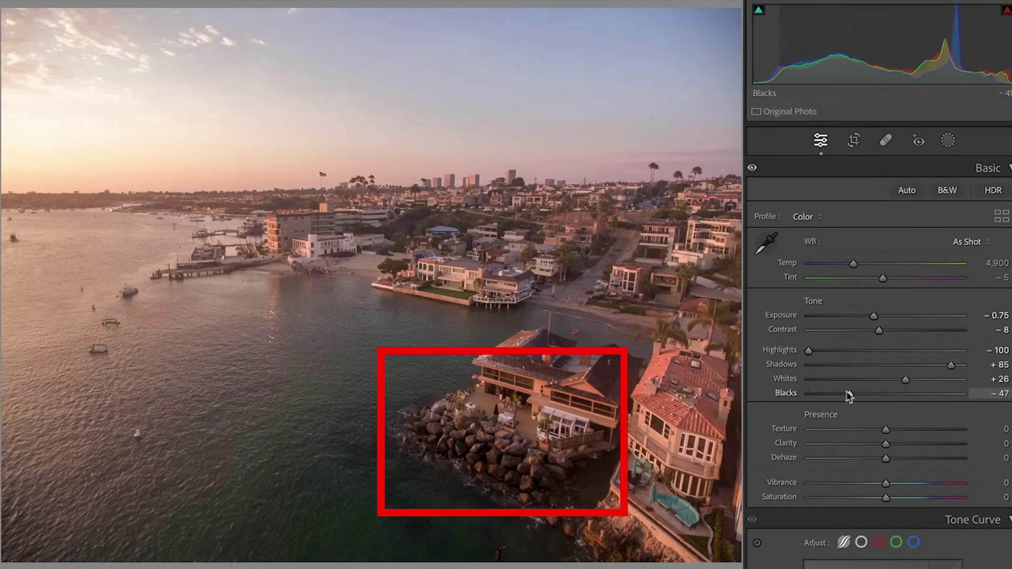
{"action": "left_click_drag", "start_coordinate": [849, 393], "coordinate": [866, 393]}
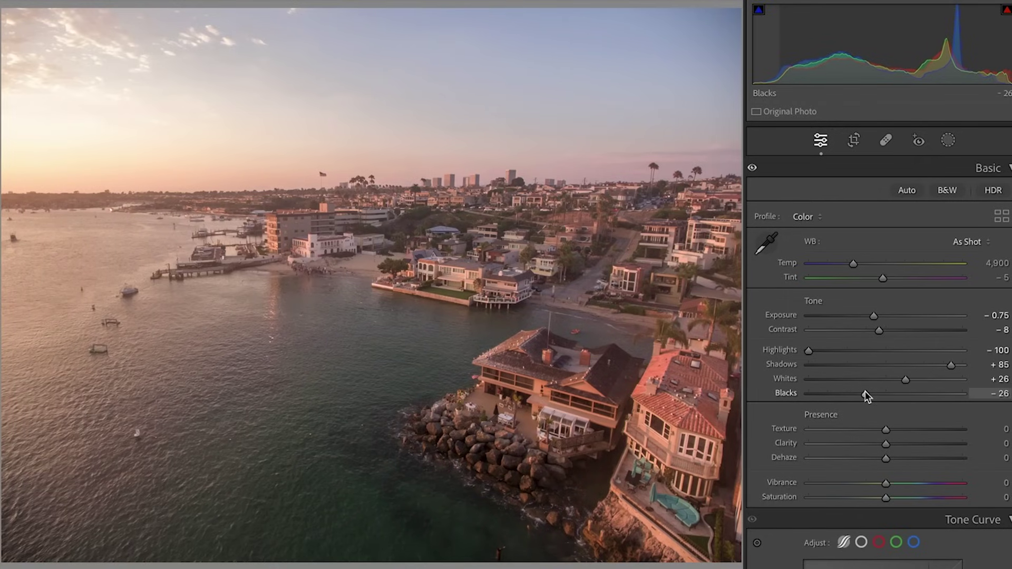
Compare before and after, then add Texture at +22 for fine detail.
{"action": "key", "text": "backslash"}
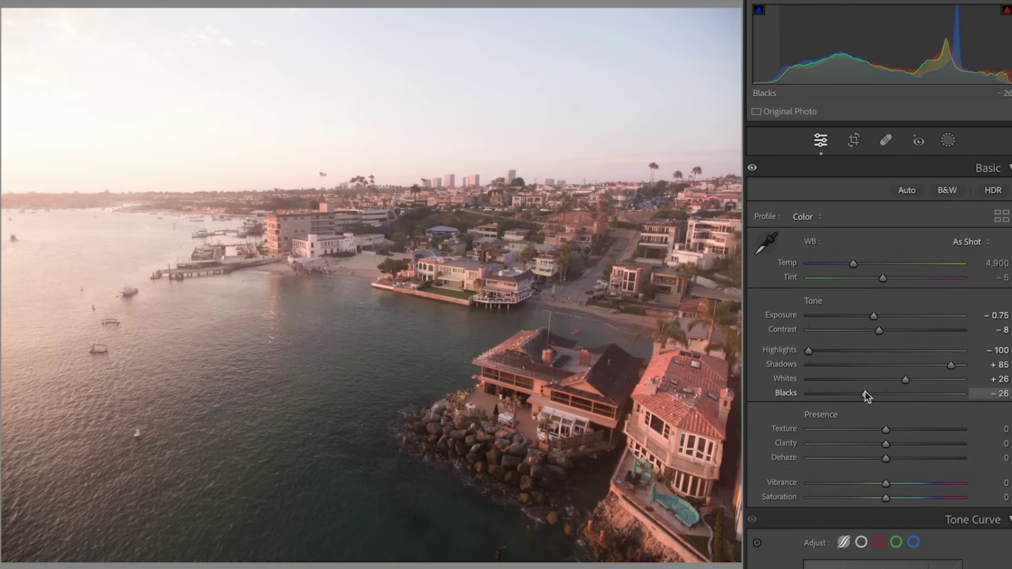
{"action": "key", "text": "backslash"}
{"action": "key", "text": "backslash"}
{"action": "key", "text": "backslash"}
{"action": "key", "text": "backslash"}
{"action": "key", "text": "backslash"}
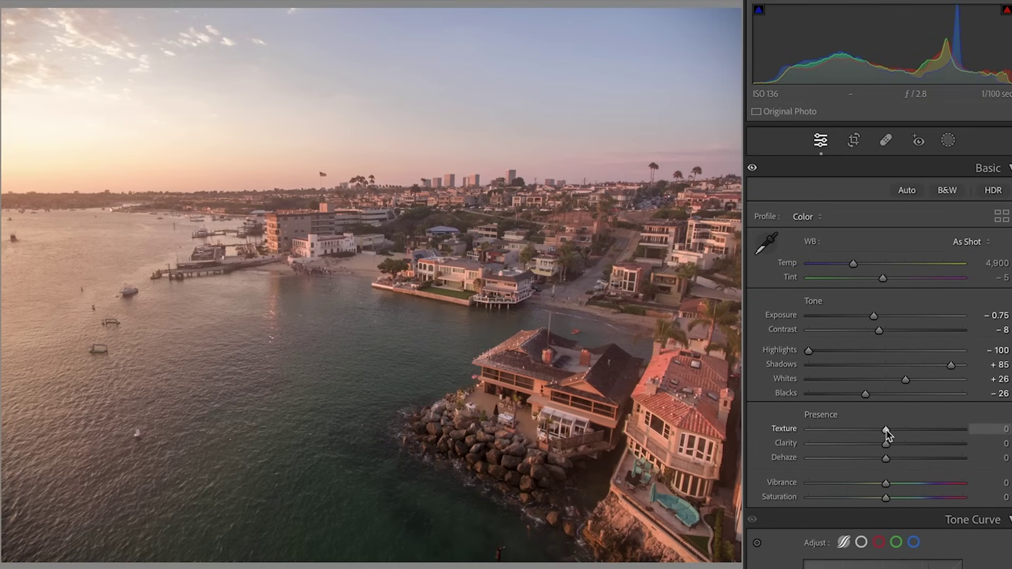
{"action": "mouse_move", "coordinate": [901, 434]}
{"action": "left_mouse_down"}
{"action": "mouse_move", "coordinate": [913, 434]}
{"action": "mouse_move", "coordinate": [903, 431]}
{"action": "left_mouse_up"}
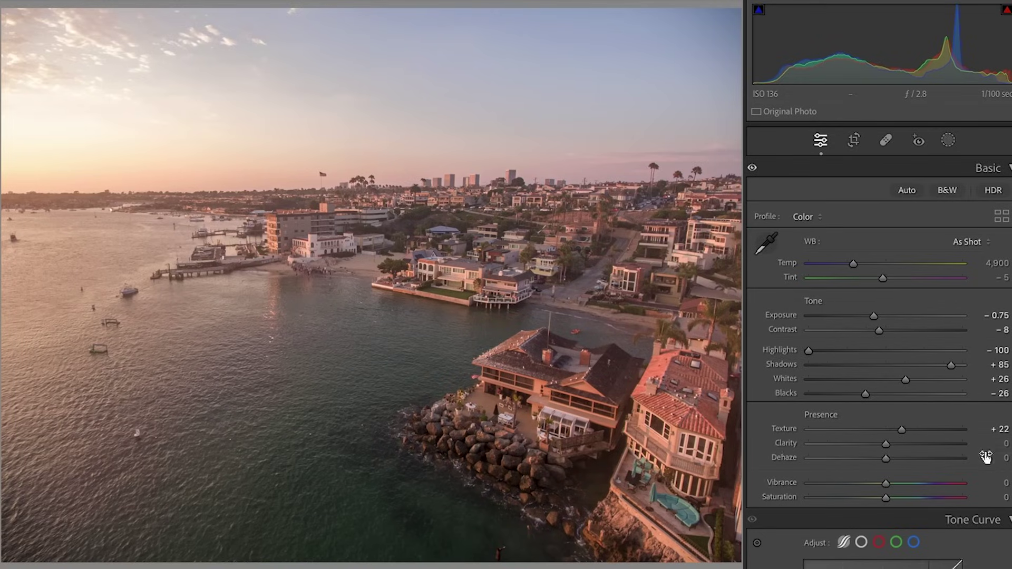
Ease Texture back from +22 to a moderate +14.
{"action": "mouse_move", "coordinate": [902, 431]}
{"action": "left_mouse_down"}
{"action": "mouse_move", "coordinate": [888, 430]}
{"action": "mouse_move", "coordinate": [896, 442]}
{"action": "mouse_move", "coordinate": [990, 441]}
{"action": "mouse_move", "coordinate": [892, 438]}
{"action": "left_mouse_up"}
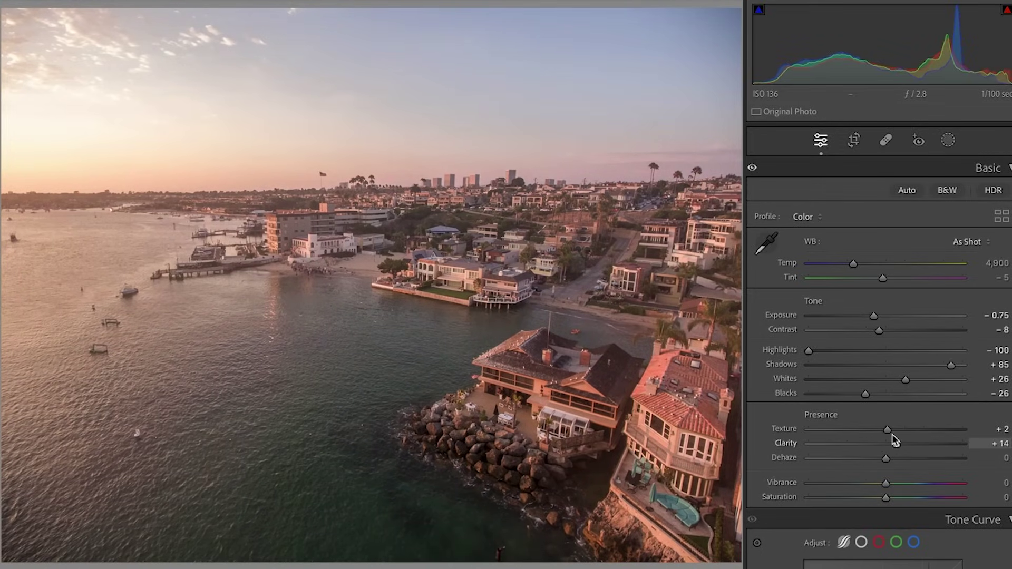
{"action": "left_click_drag", "start_coordinate": [888, 430], "coordinate": [899, 433]}
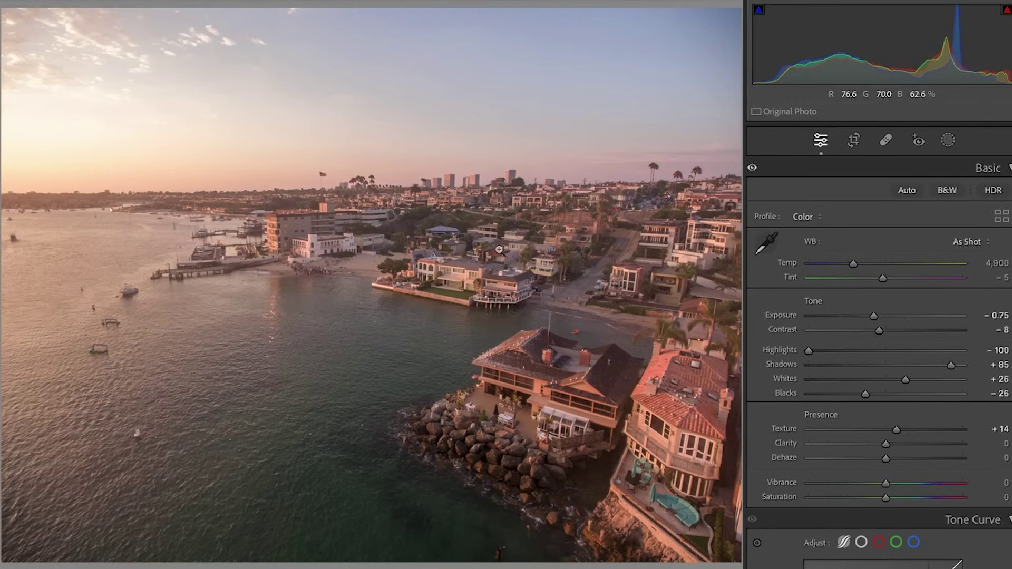